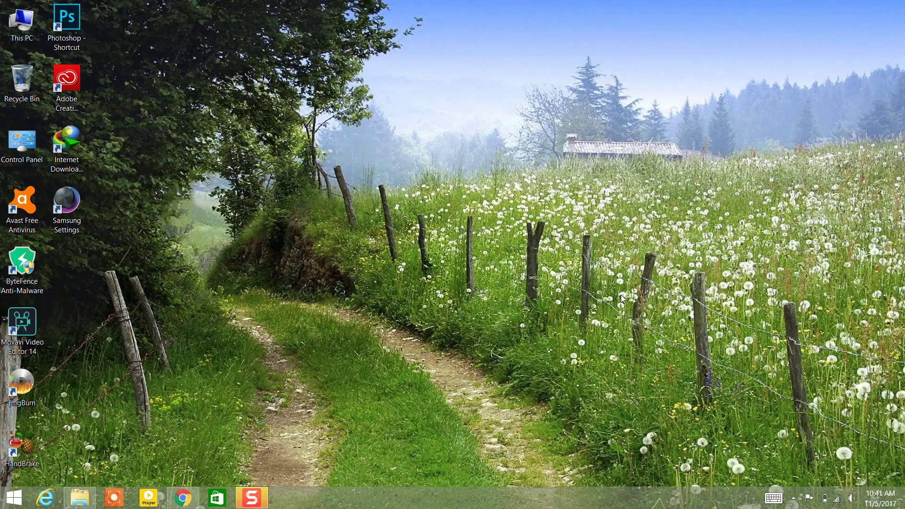
Refresh the desktop several times from its context menu
right_click(445, 196)
left_click(505, 249)
right_click(484, 181)
left_click(445, 235)
right_click(359, 161)
left_click(313, 214)
right_click(312, 213)
left_click(280, 268)
right_click(311, 184)
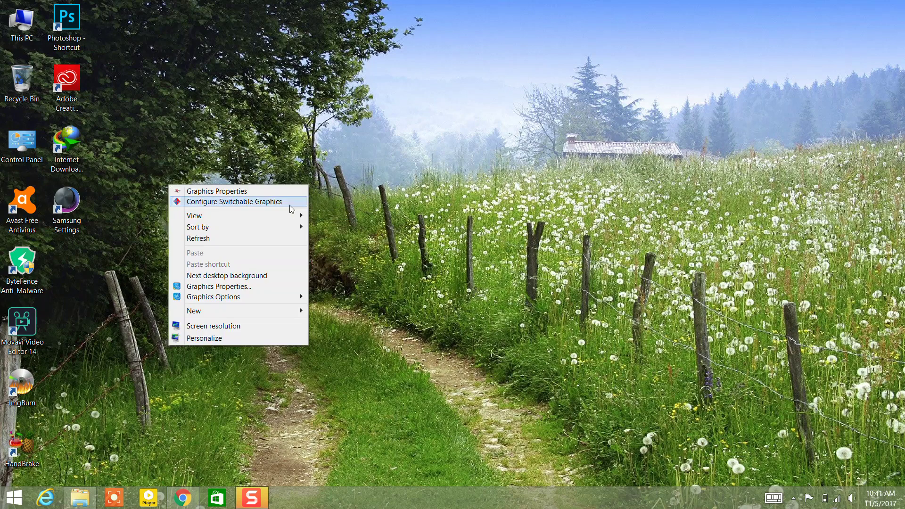
left_click(268, 236)
right_click(281, 211)
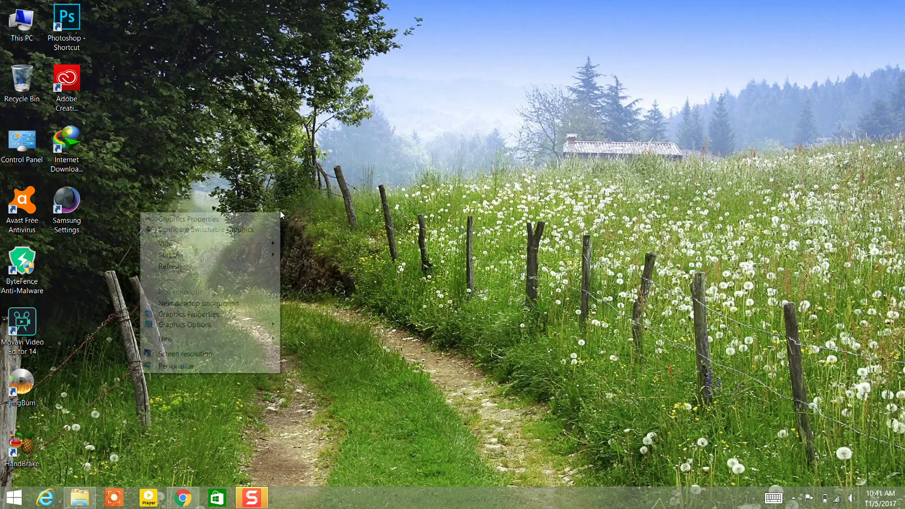
left_click(238, 264)
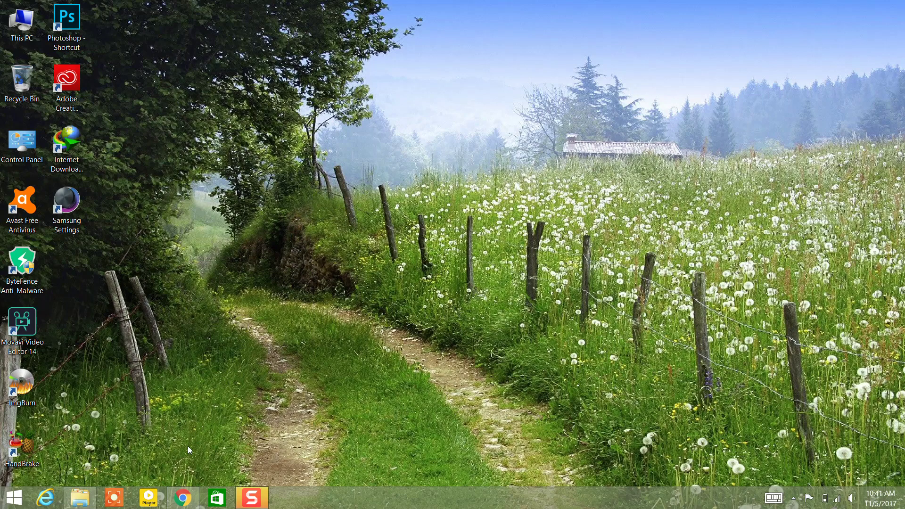
Send the IObit Uninstaller Pro 7.0.2 crack download to IDM, declining the Chrome integration fix
left_click(182, 499)
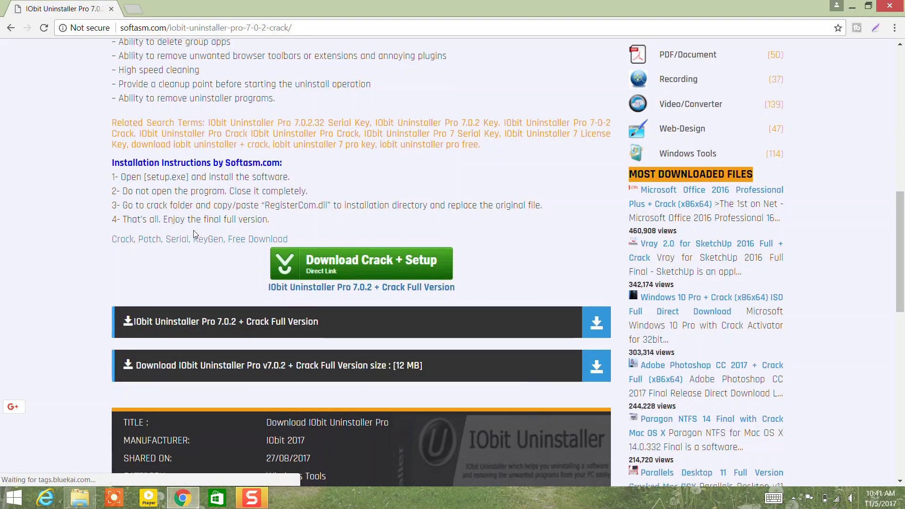
scroll(193, 229, "up", 2)
scroll(194, 229, "up", 2)
scroll(194, 231, "up", 2)
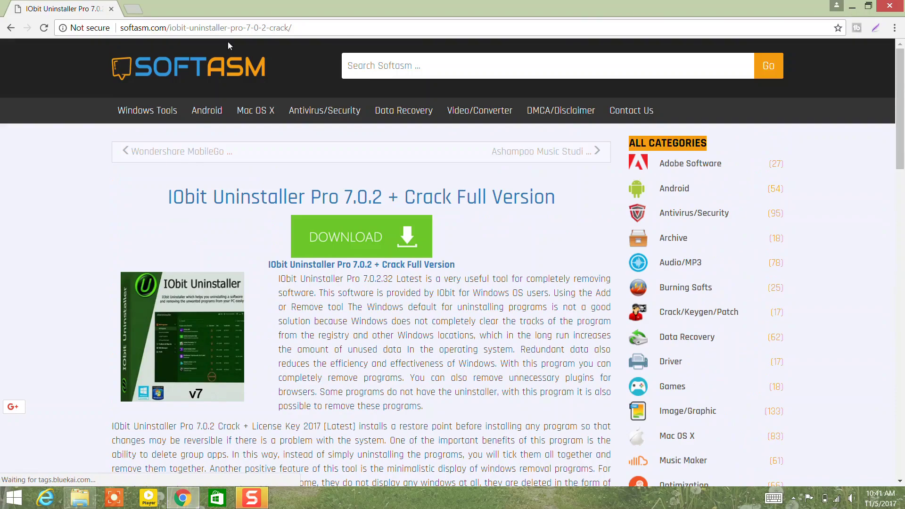
scroll(227, 437, "down", 2)
scroll(228, 441, "down", 2)
scroll(228, 441, "down", 2)
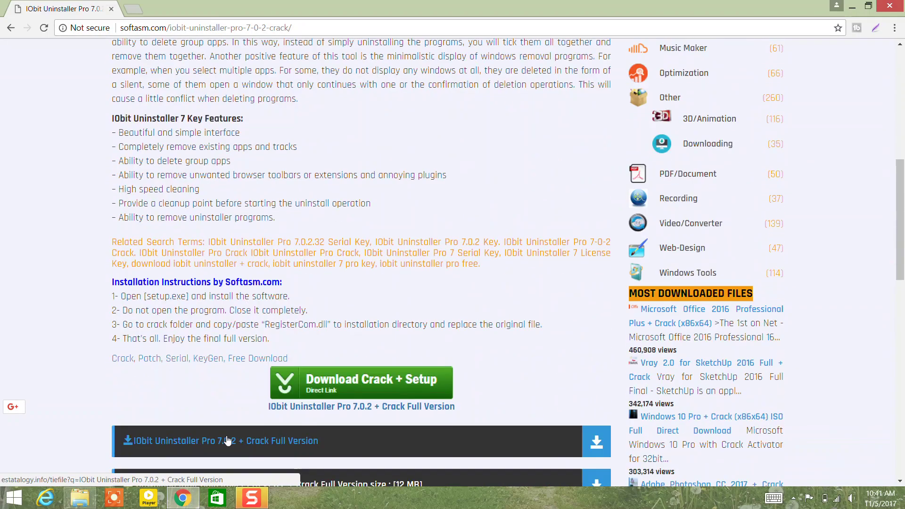
scroll(228, 441, "down", 2)
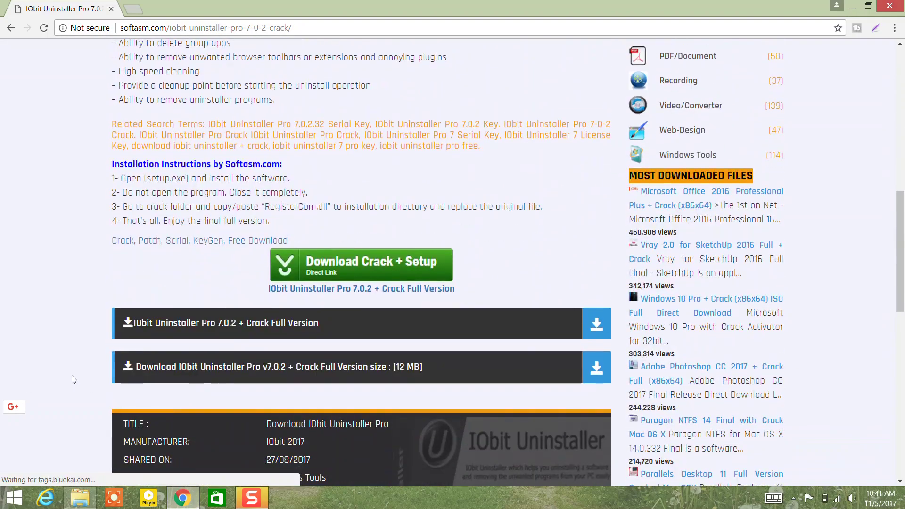
left_click(186, 366)
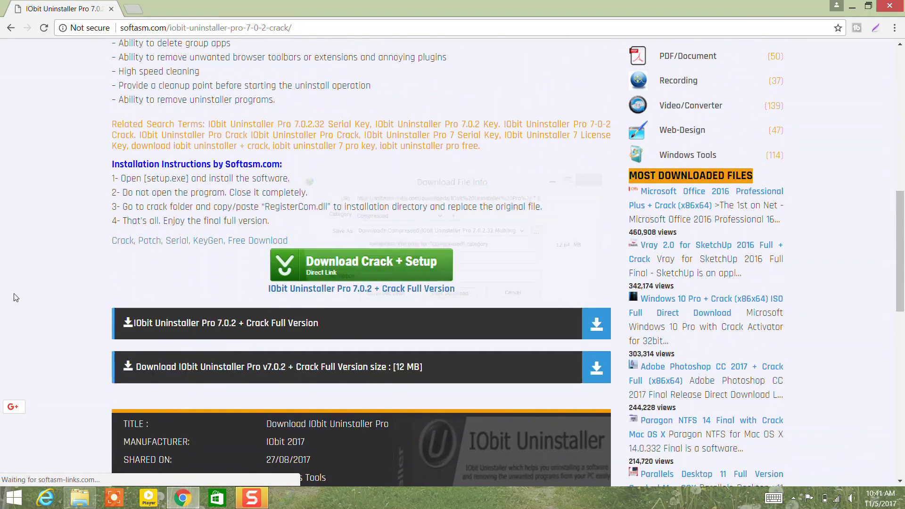
left_click(572, 344)
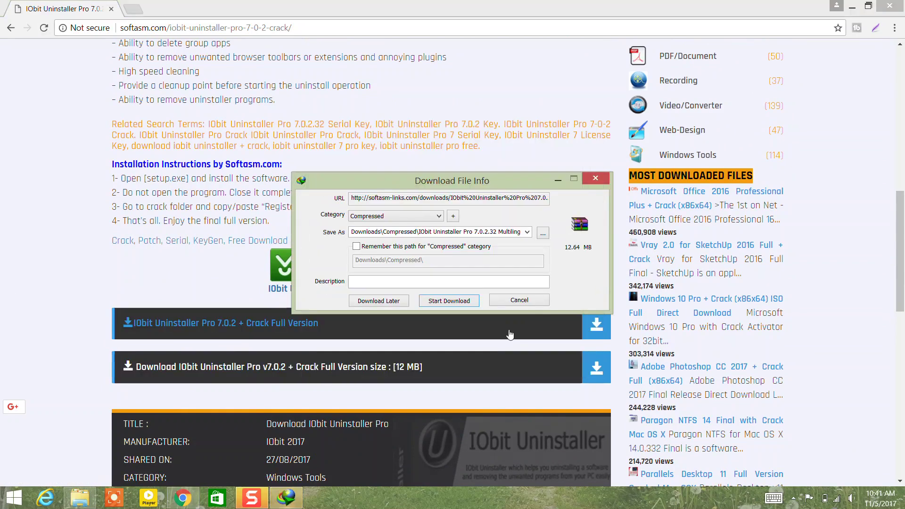
left_click(527, 302)
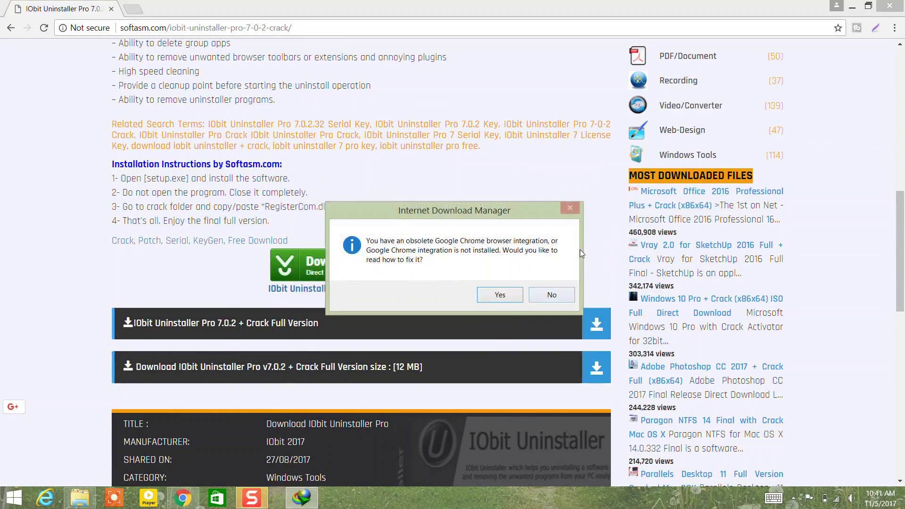
left_click(550, 284)
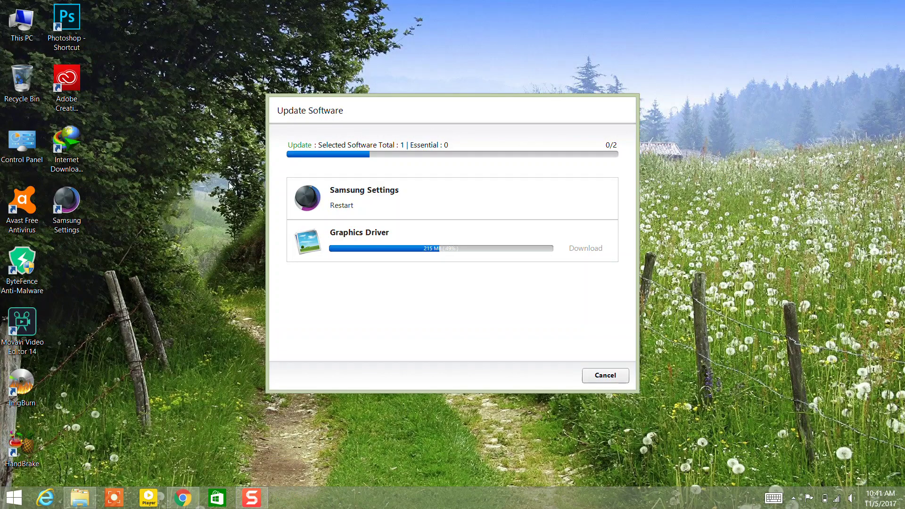
right_click(91, 181)
right_click(68, 214)
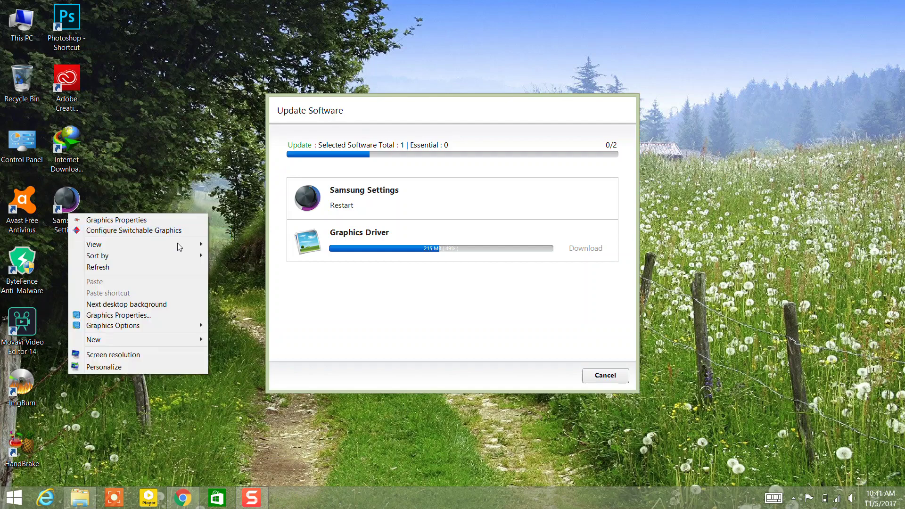
left_click(22, 81)
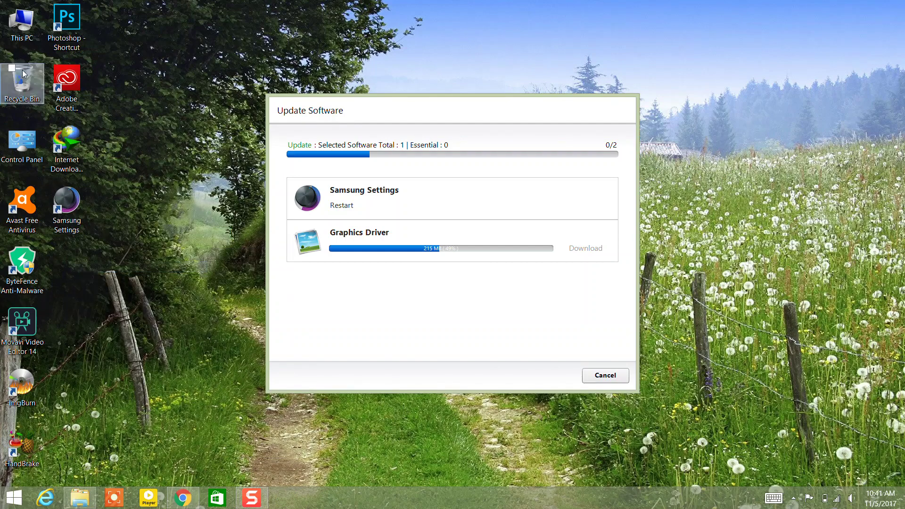
Extract the IObit archive in Downloads\Compressed with Extract Here and launch its setup
double_click(21, 25)
double_click(421, 84)
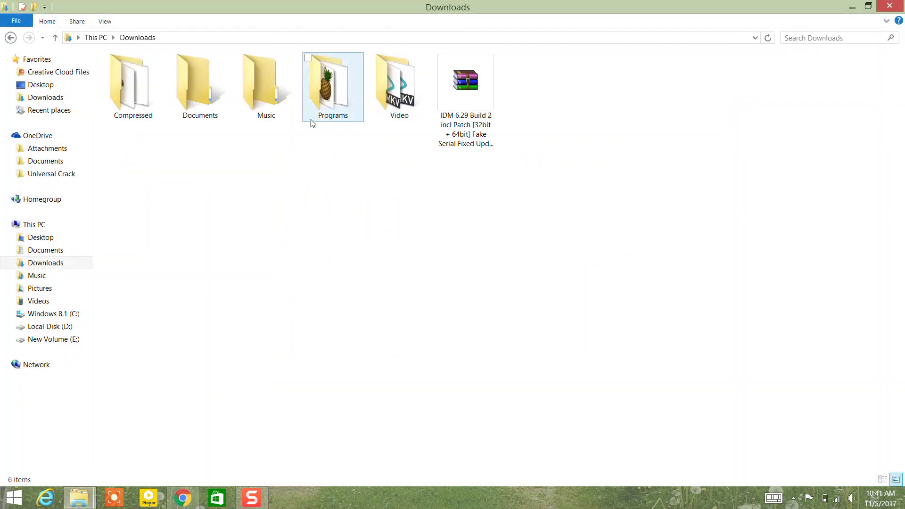
double_click(139, 108)
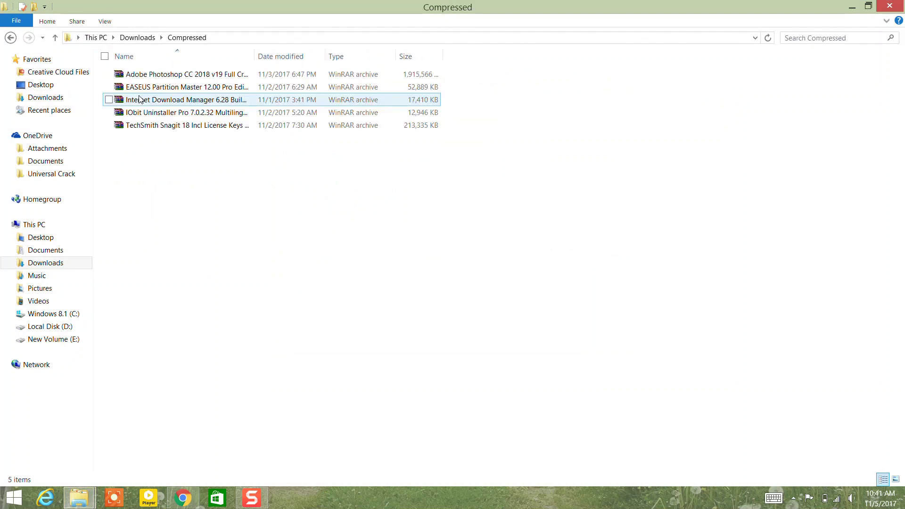
mouse_move(153, 114)
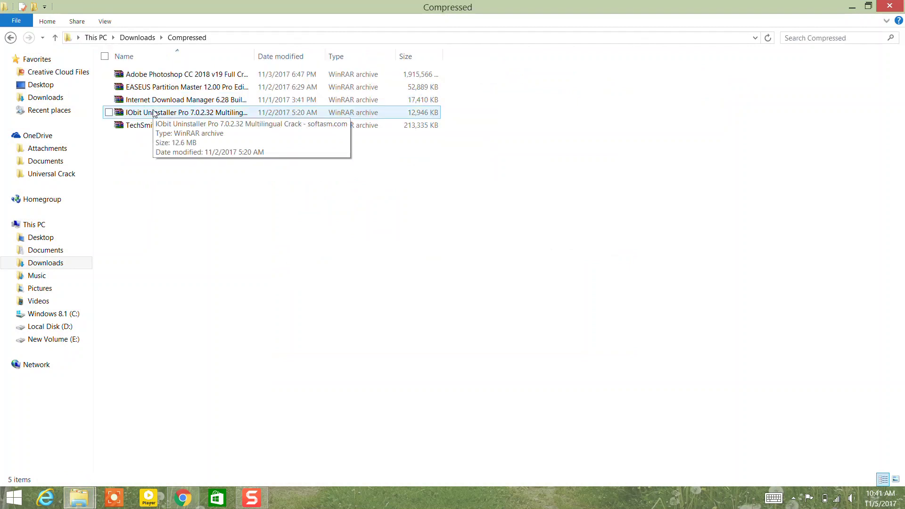
right_click(161, 116)
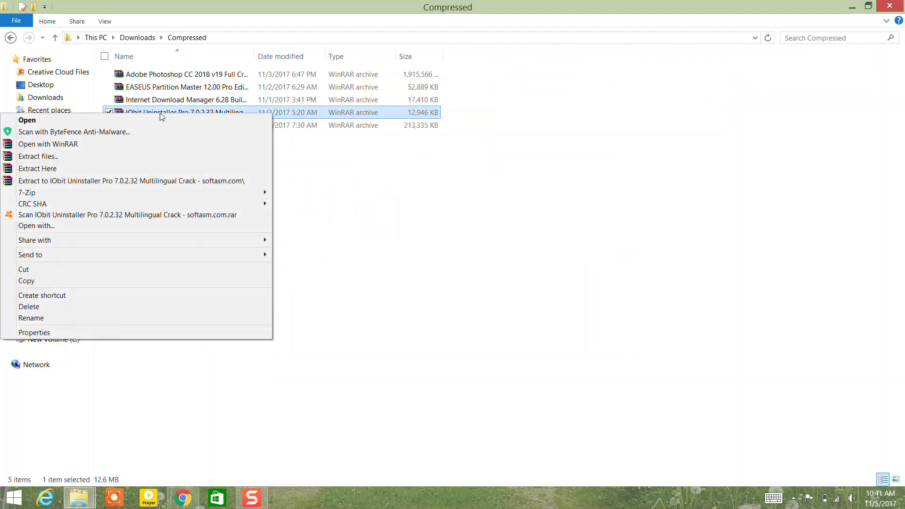
left_click(143, 170)
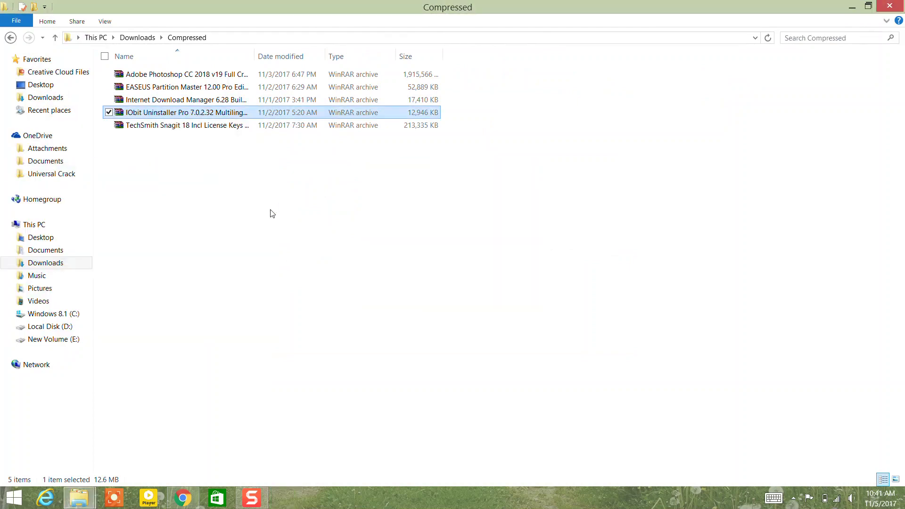
mouse_move(187, 138)
double_click(228, 141)
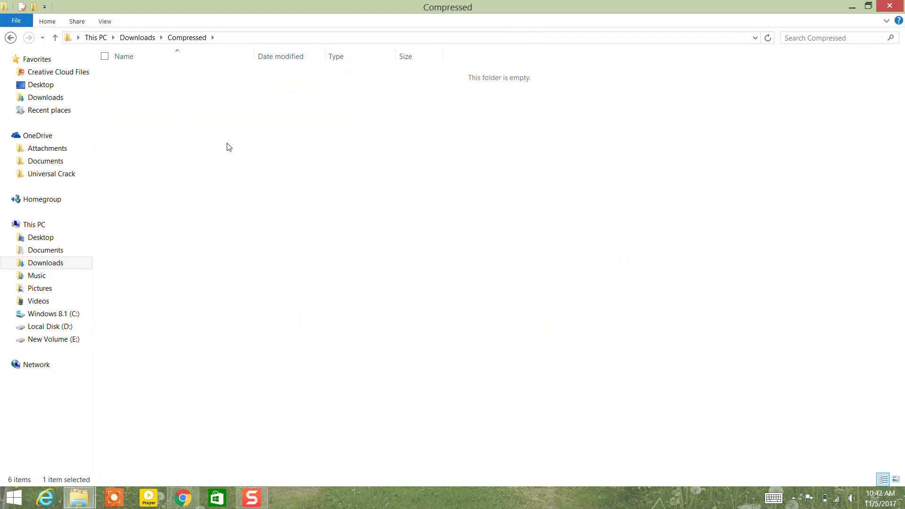
double_click(216, 114)
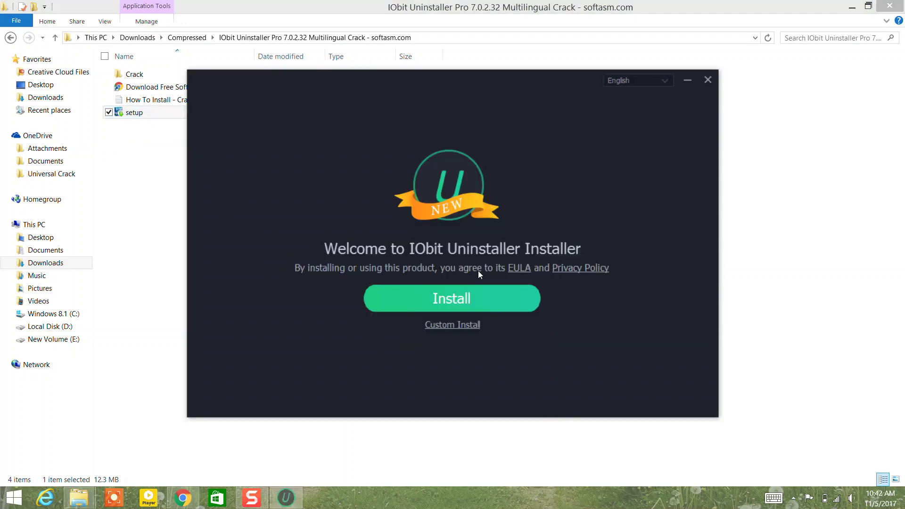
Install IObit Uninstaller and close the Installation Completed screen with Finish
left_click(470, 293)
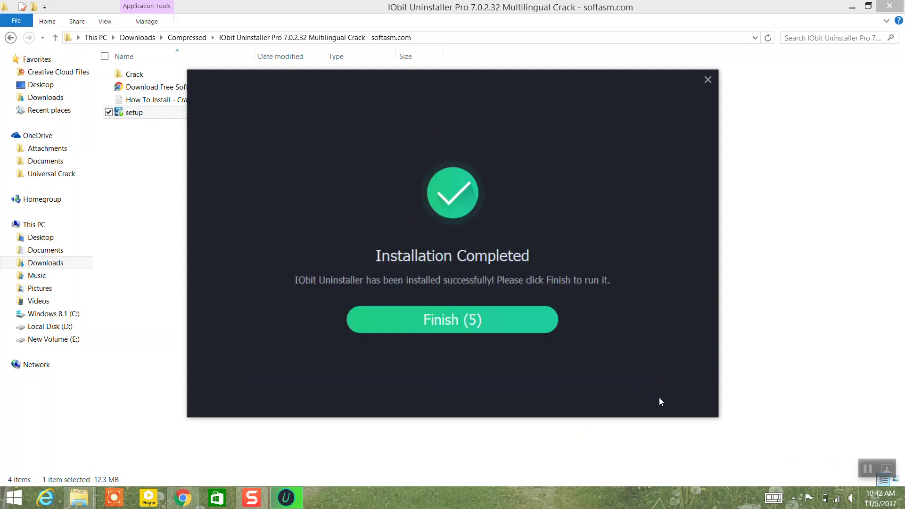
left_click(509, 330)
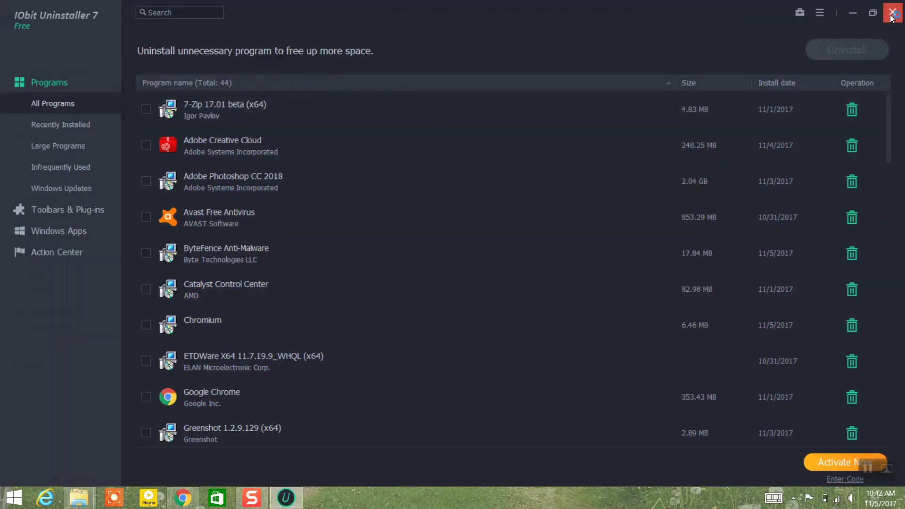
Copy RegisterCom.dll from the extracted Crack folder
left_click(892, 16)
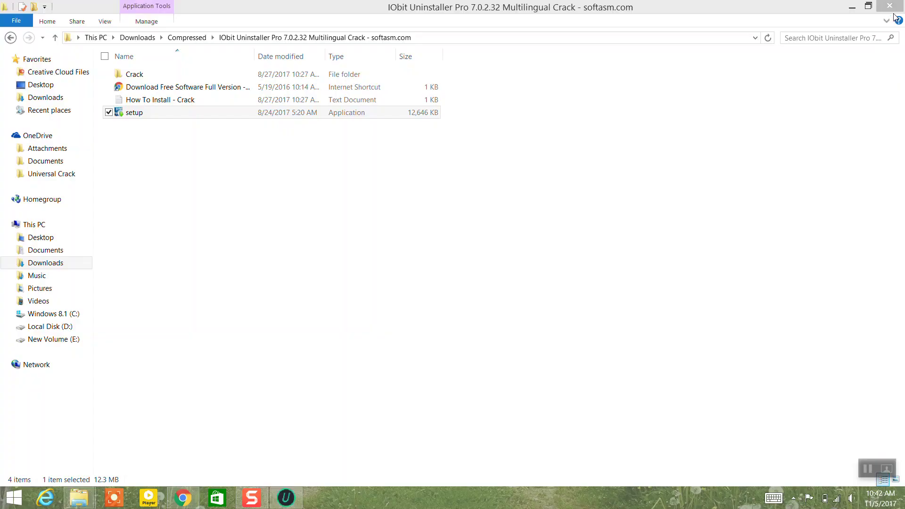
double_click(233, 79)
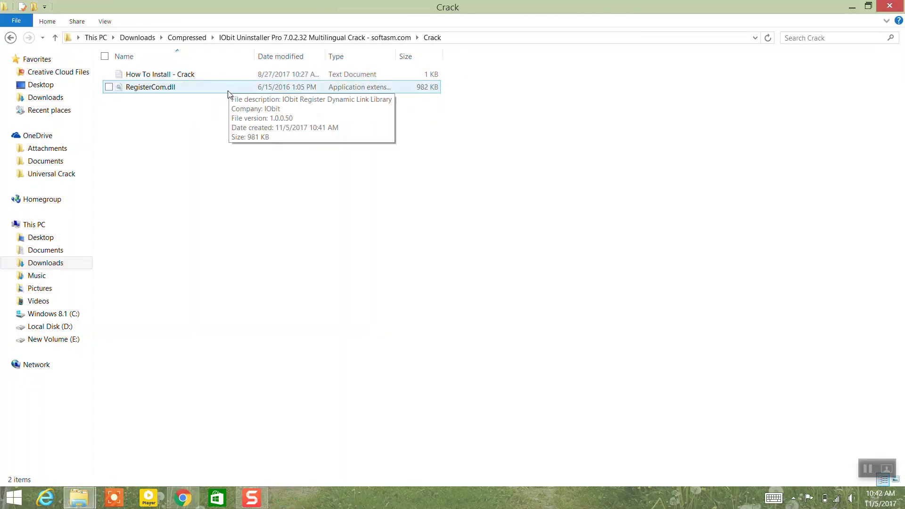
right_click(228, 93)
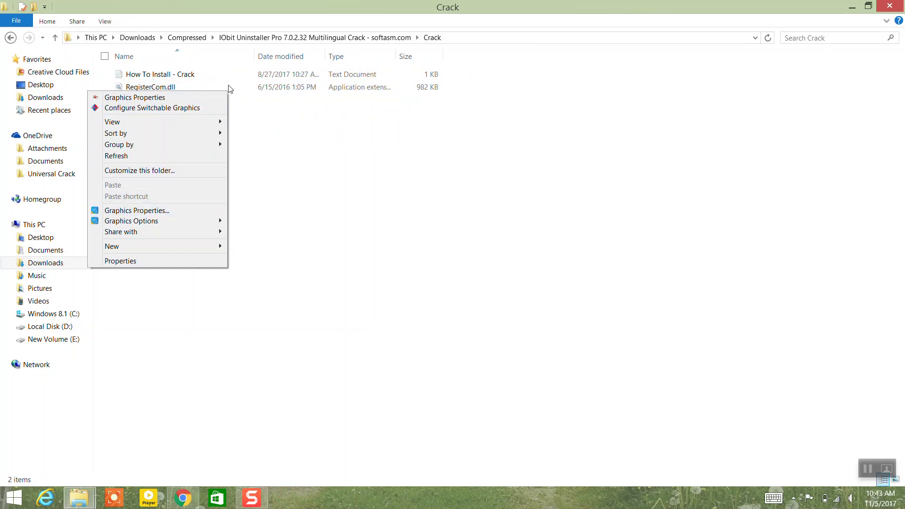
left_click(221, 90)
right_click(215, 90)
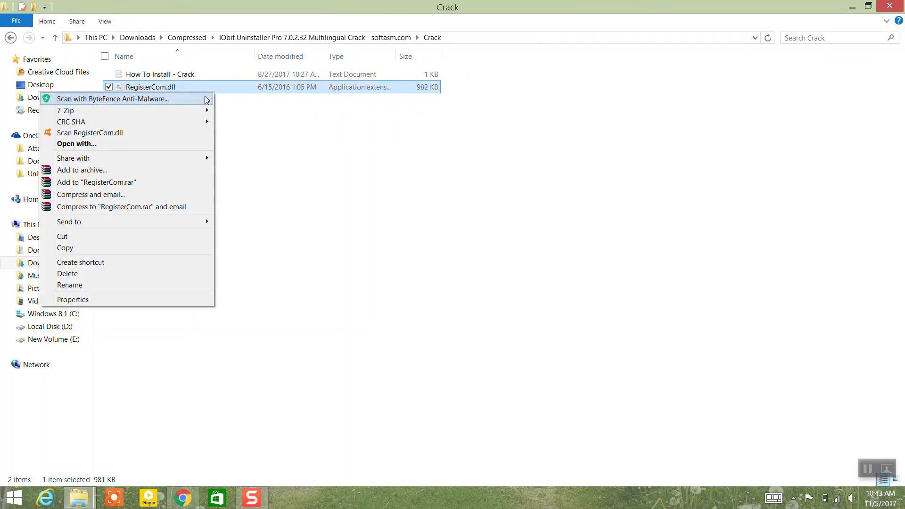
left_click(138, 248)
Paste RegisterCom.dll into C:\Program Files (x86)\IObit\IObit Uninstaller, replacing the original
left_click(67, 315)
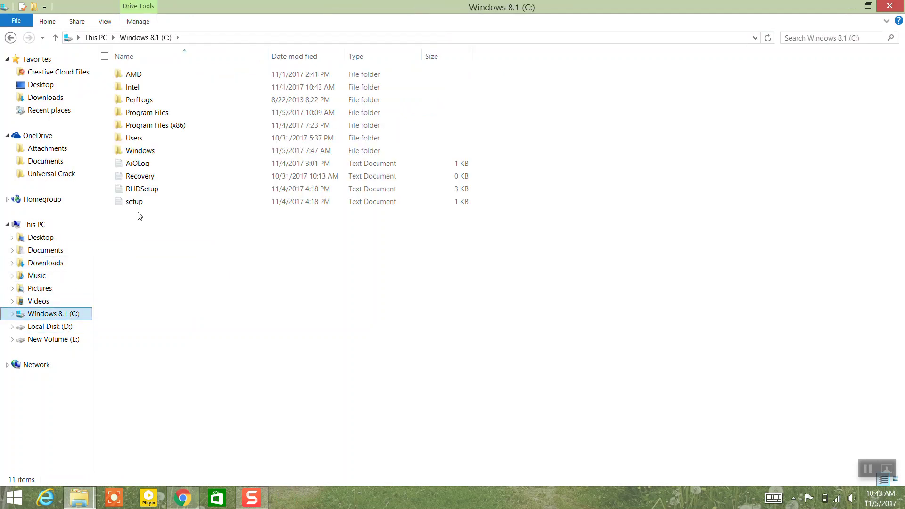
double_click(166, 117)
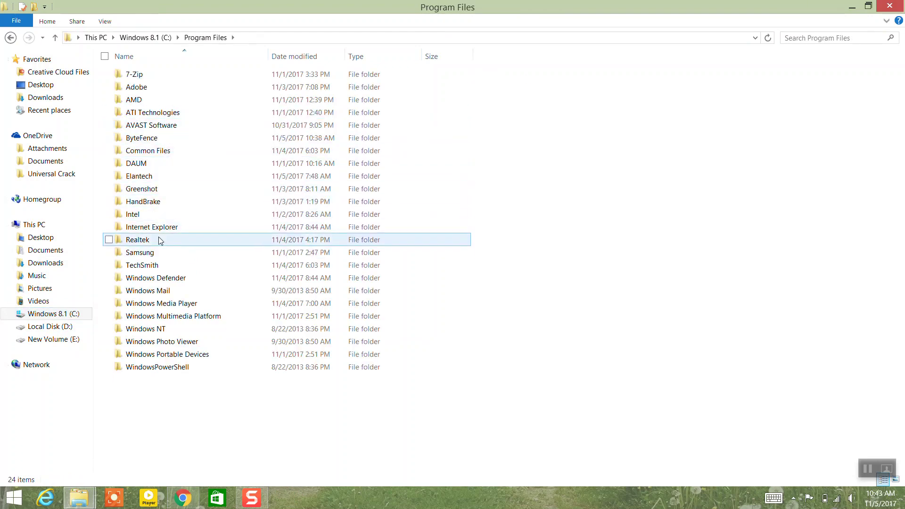
left_click(11, 38)
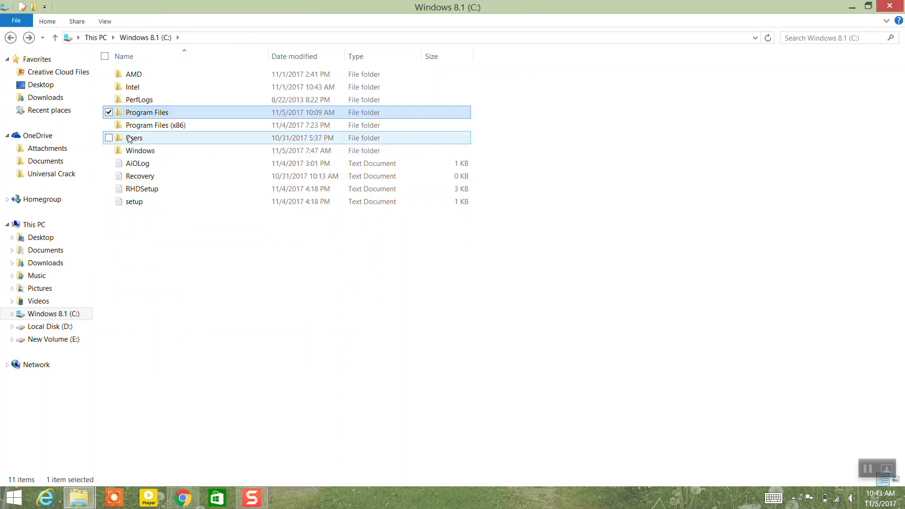
double_click(163, 126)
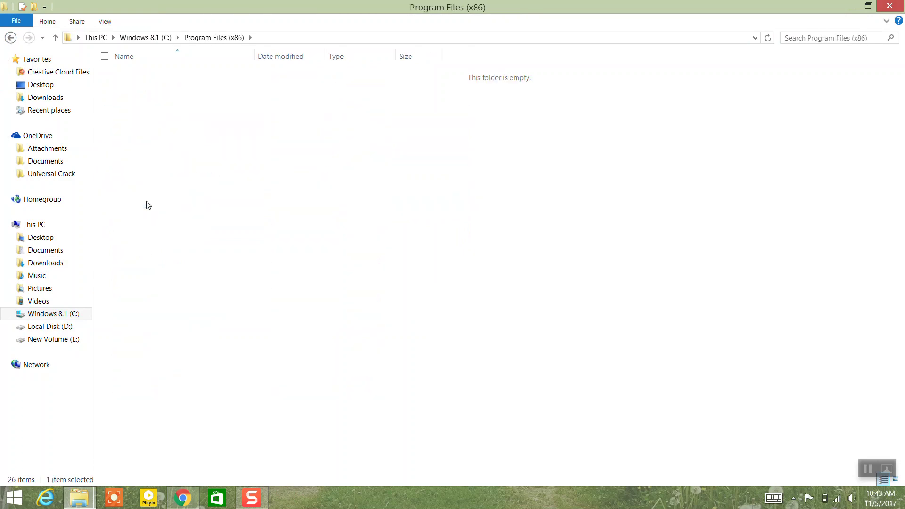
double_click(259, 73)
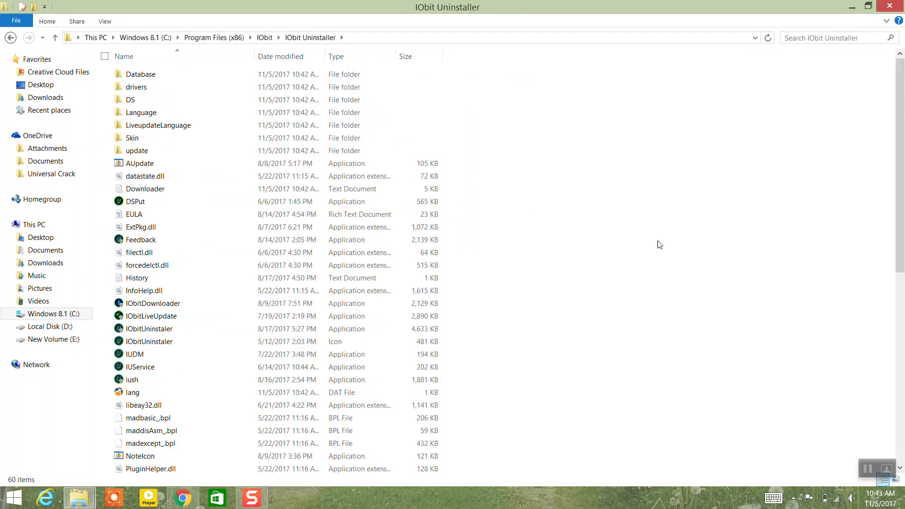
right_click(521, 239)
left_click(577, 333)
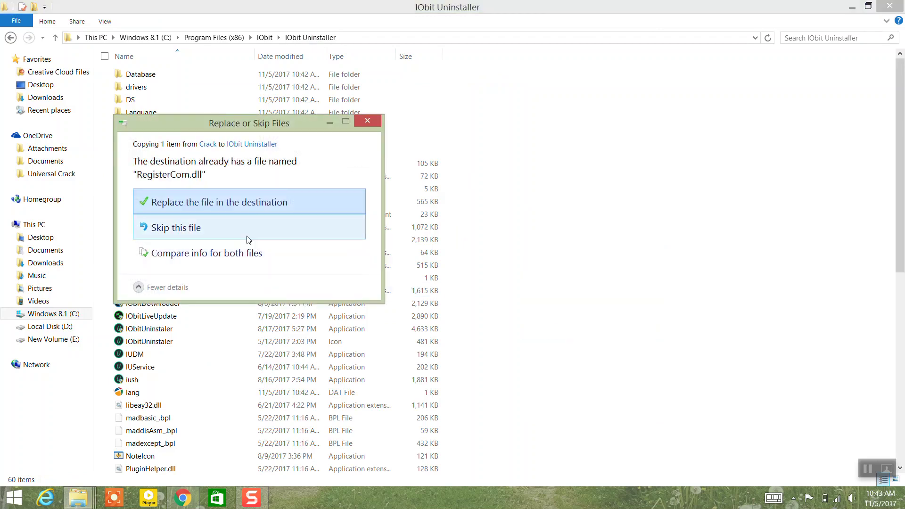
left_click(247, 203)
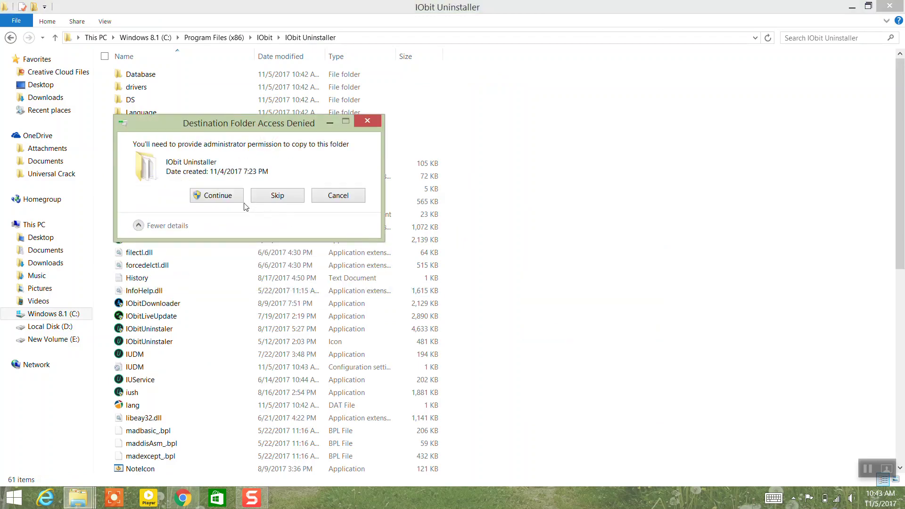
left_click(240, 199)
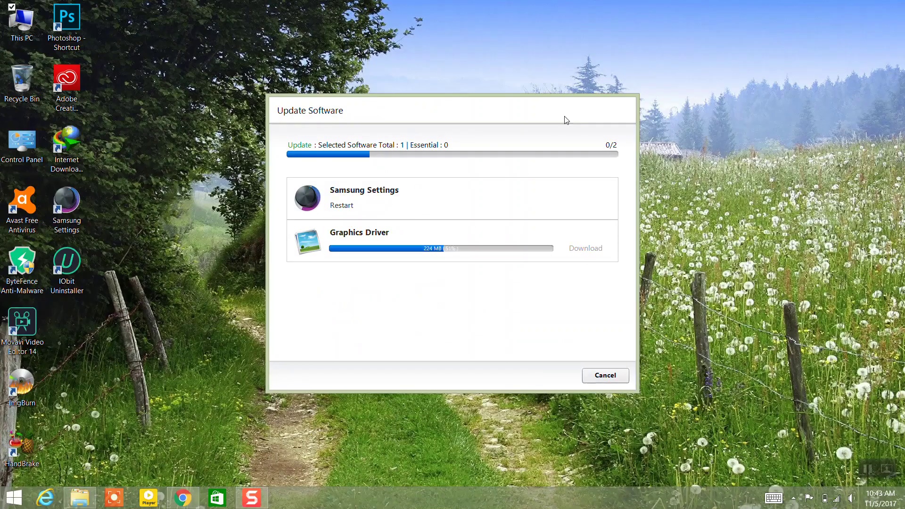
Refresh the desktop and launch IObit Uninstaller from its desktop shortcut
right_click(74, 182)
left_click(182, 239)
left_click(76, 271)
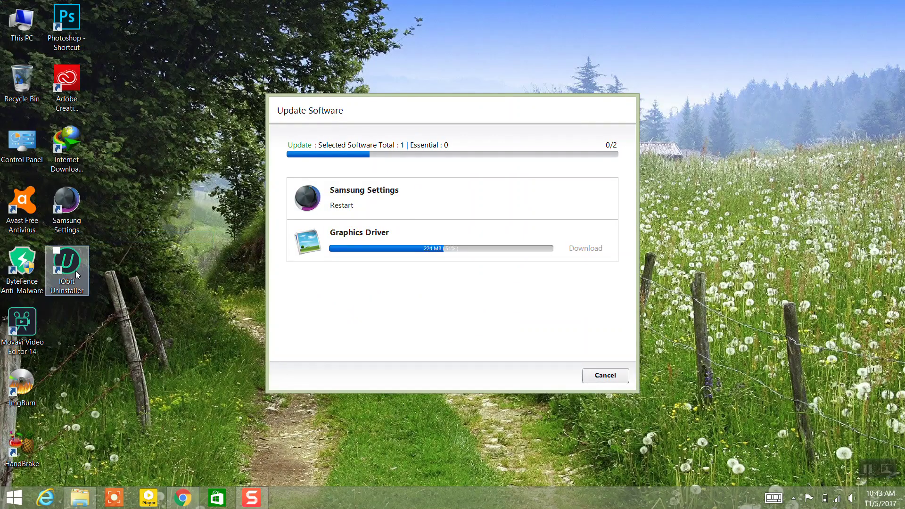
double_click(75, 261)
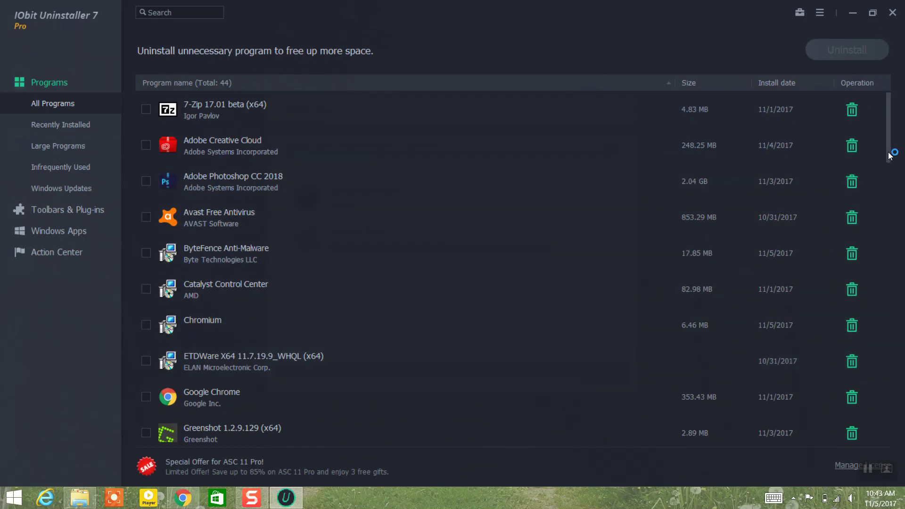
scroll(890, 162, "down", 1)
scroll(890, 161, "down", 2)
scroll(891, 178, "down", 1)
scroll(891, 178, "down", 1)
scroll(891, 178, "down", 1)
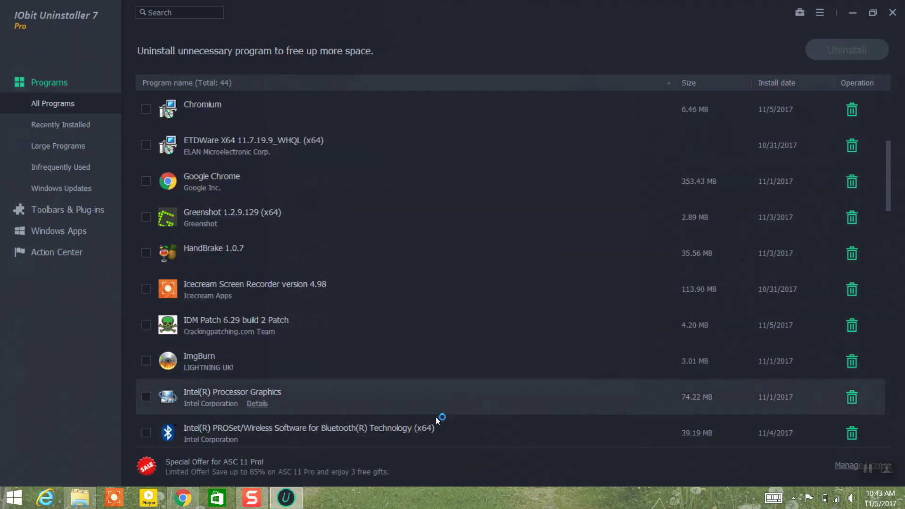
scroll(432, 390, "down", 2)
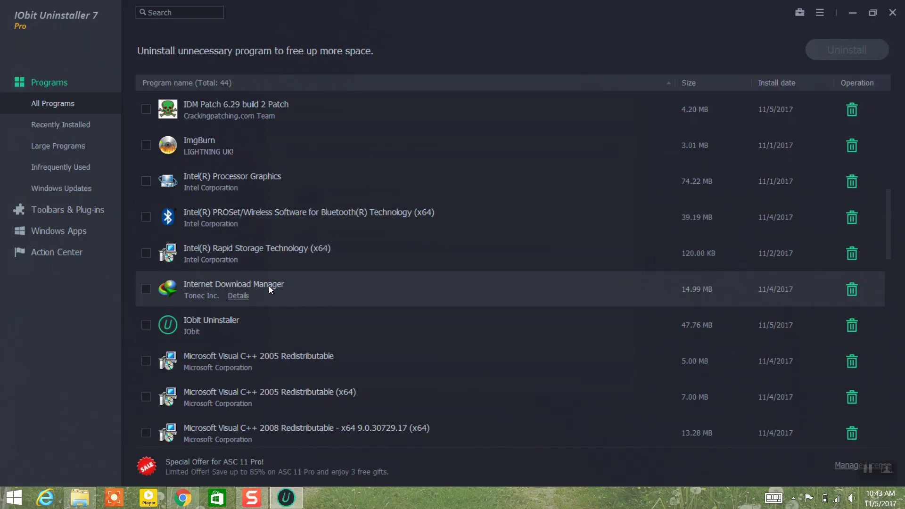
Uninstall Internet Download Manager using Full method with automatic residual-file removal
left_click(852, 289)
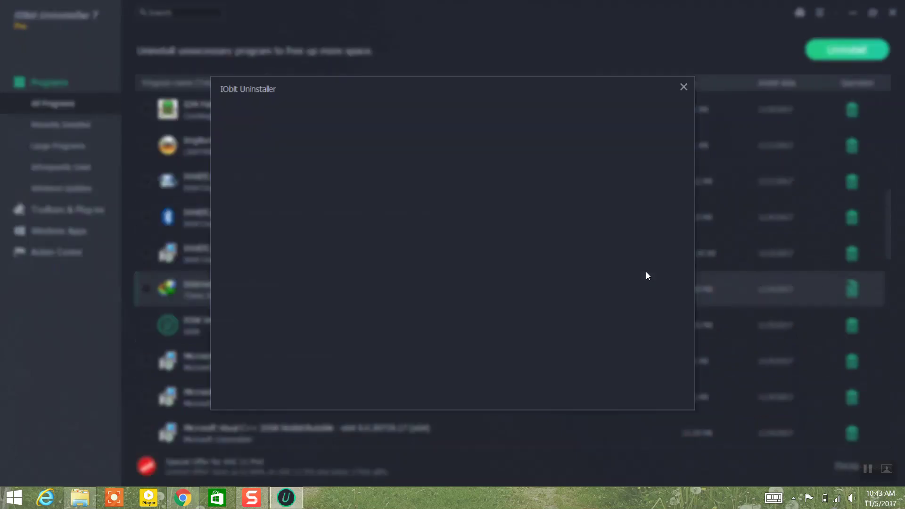
left_click(479, 304)
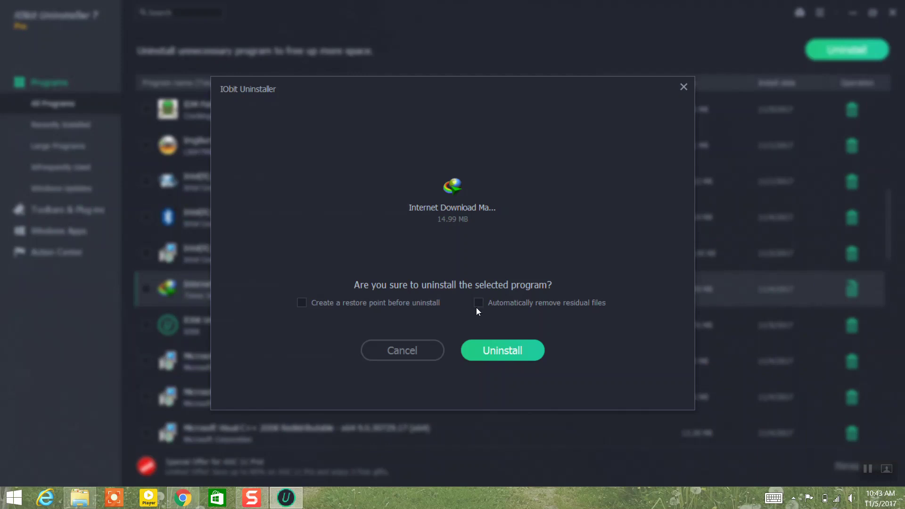
left_click(480, 305)
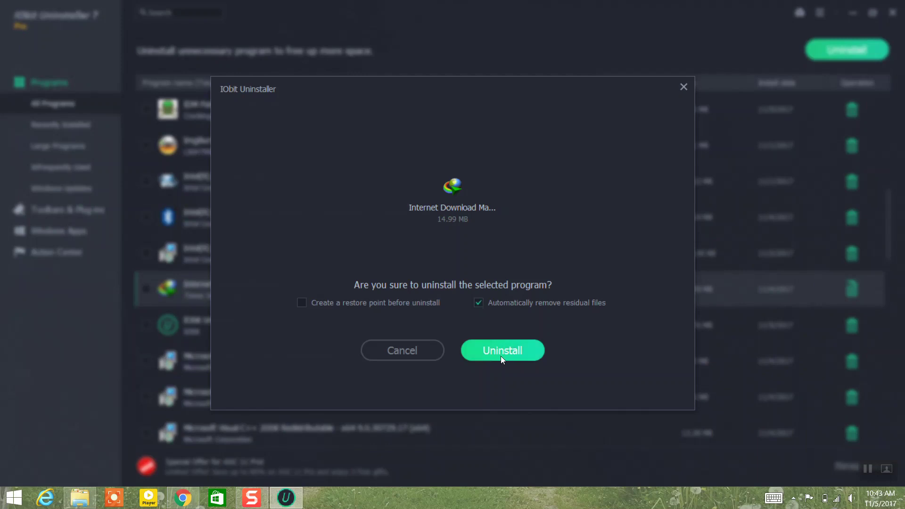
left_click(502, 354)
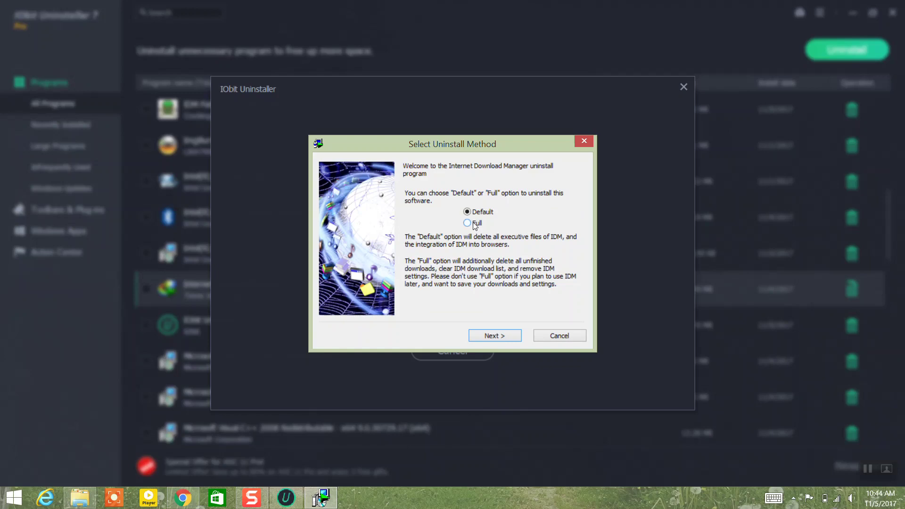
left_click(473, 224)
left_click(510, 335)
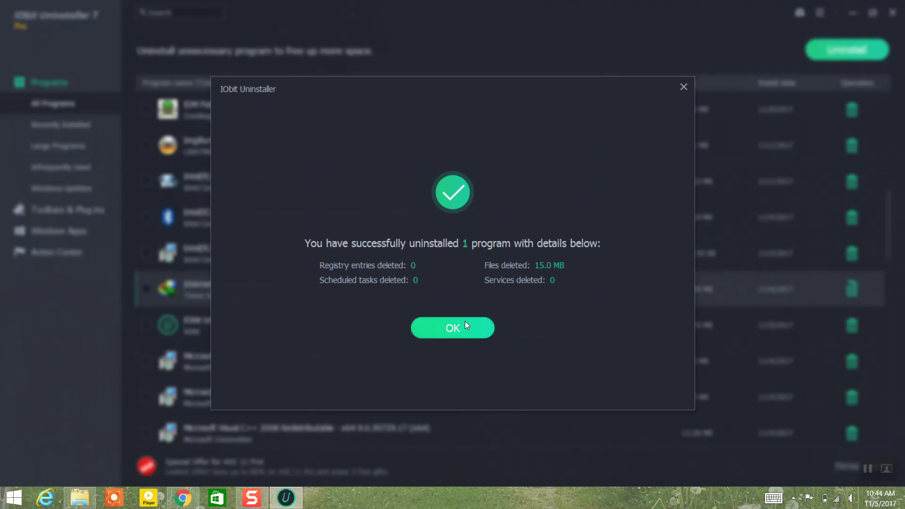
left_click(460, 328)
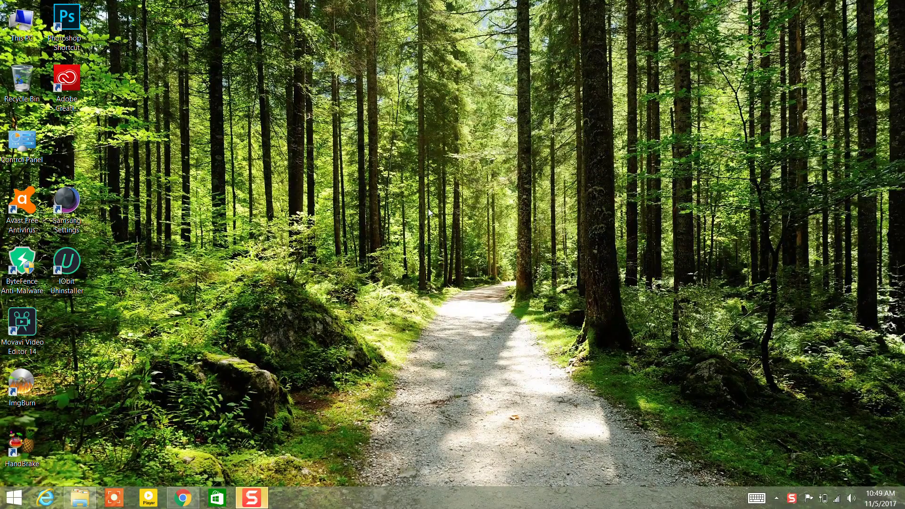
Refresh the desktop, then run regedit from the Start menu's Run box
right_click(418, 194)
right_click(376, 227)
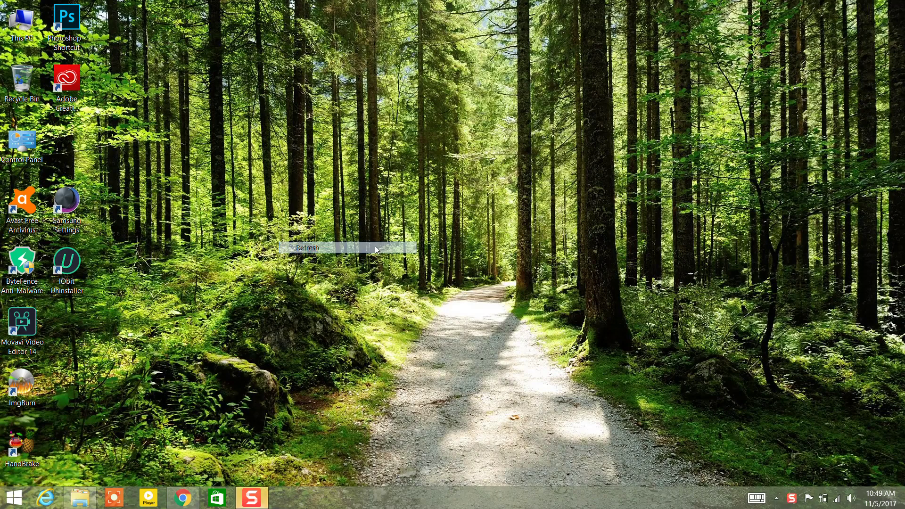
left_click(301, 279)
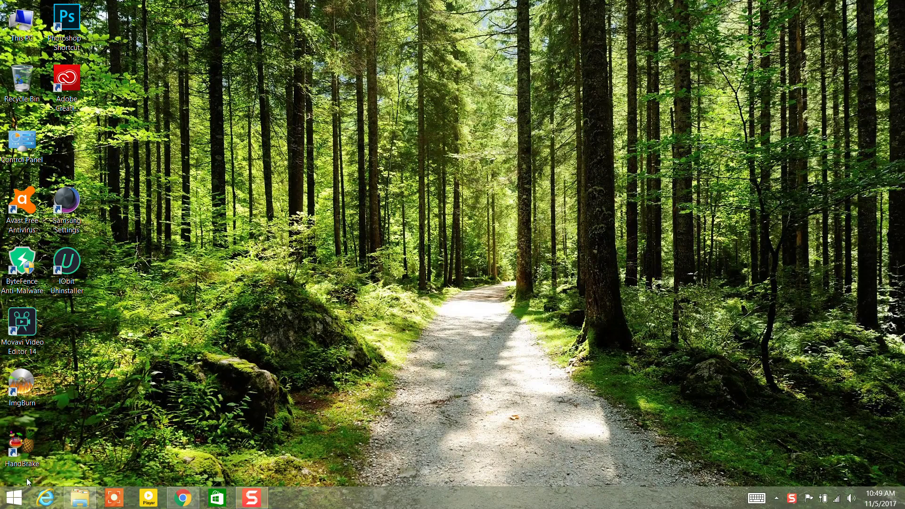
right_click(14, 498)
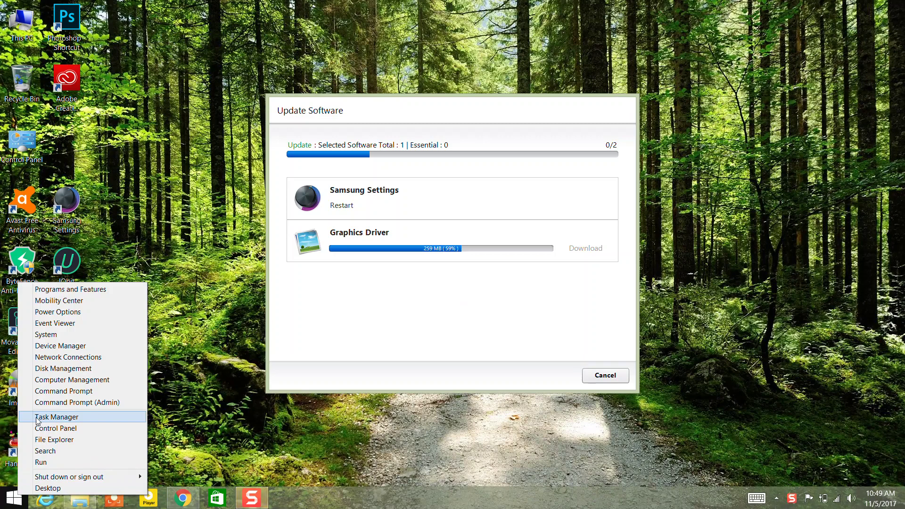
left_click(42, 465)
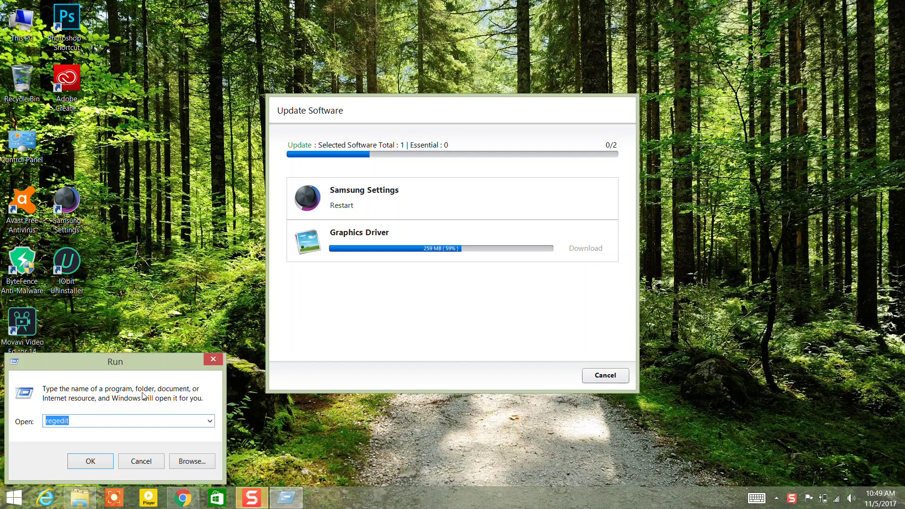
type("re")
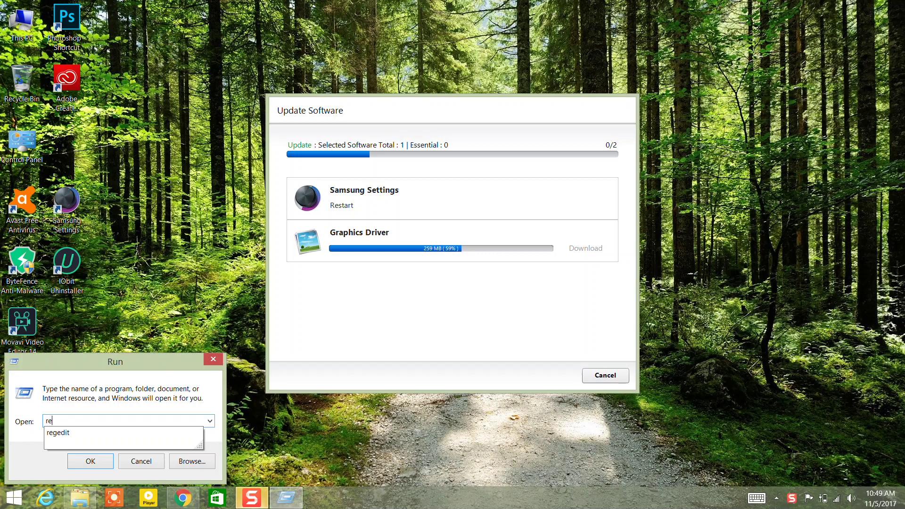
type("gedi")
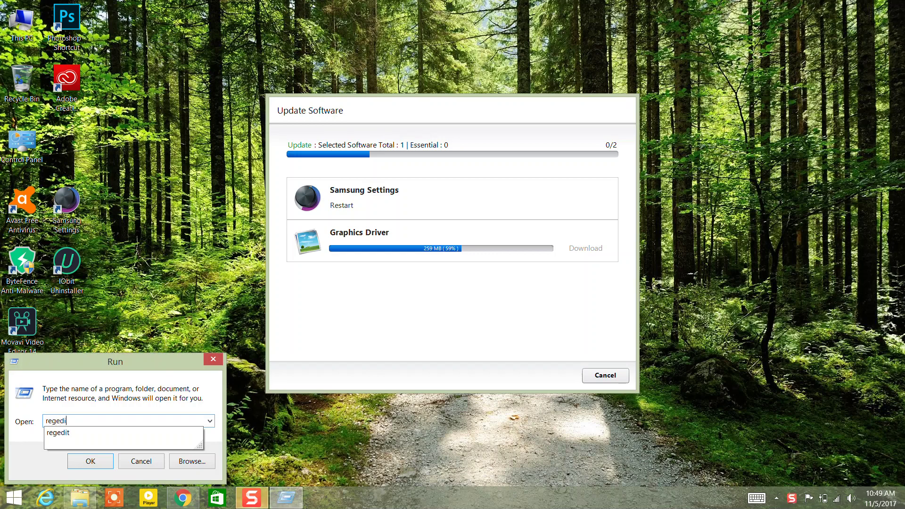
type("t")
key("Return")
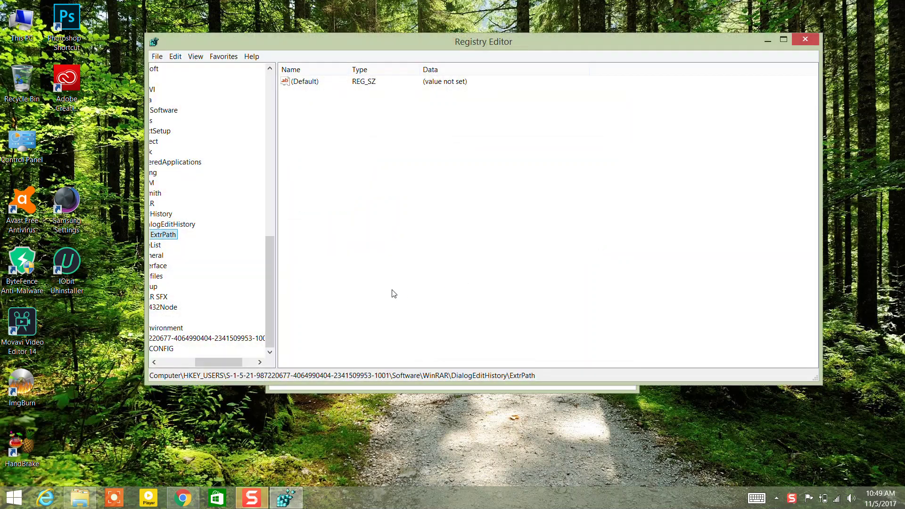
Search the maximized Registry Editor for 'internet download manager' and dismiss the no-matches notice
left_click(783, 40)
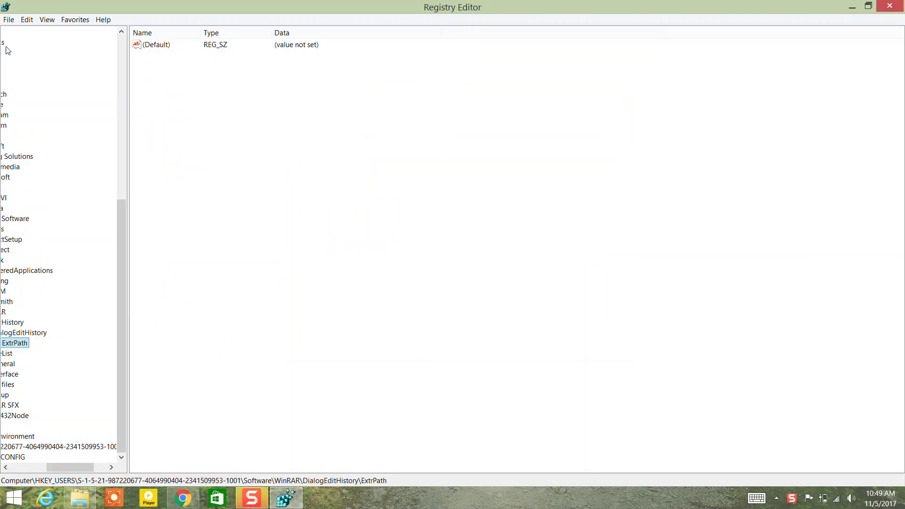
left_click(27, 20)
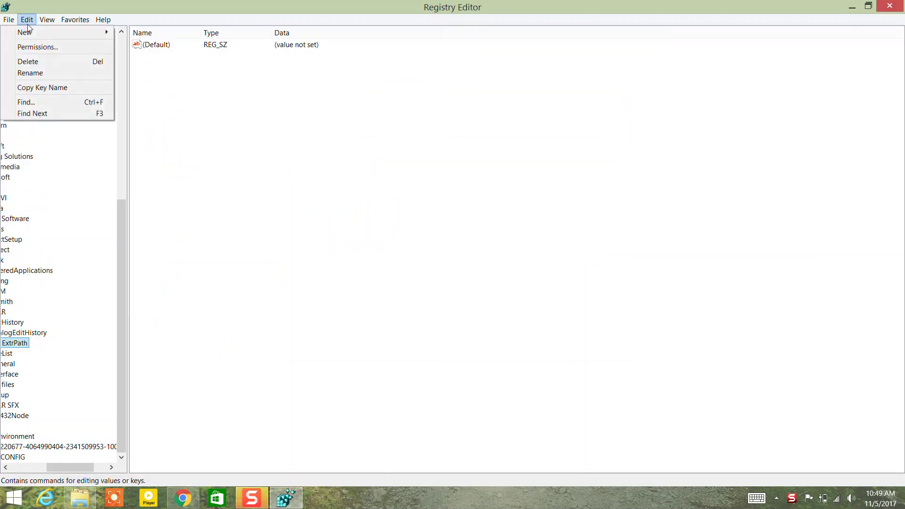
left_click(39, 101)
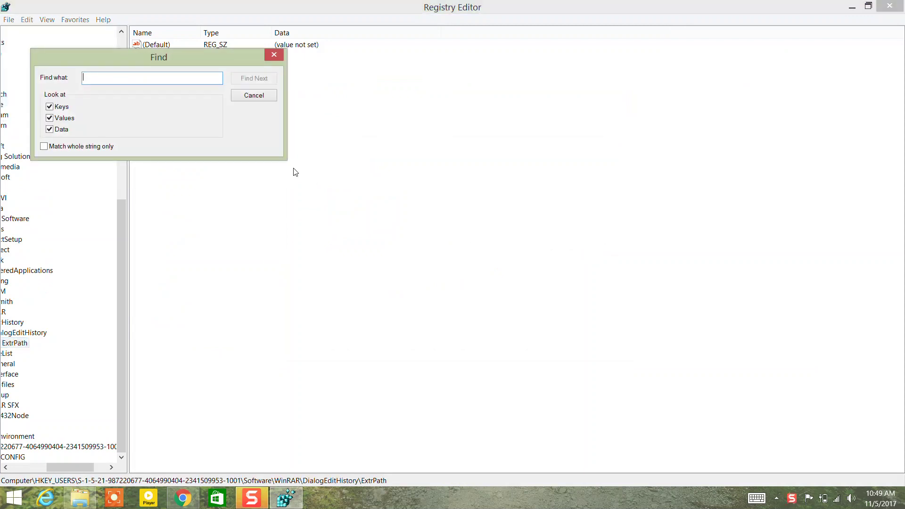
type("interne")
type("r")
type("t")
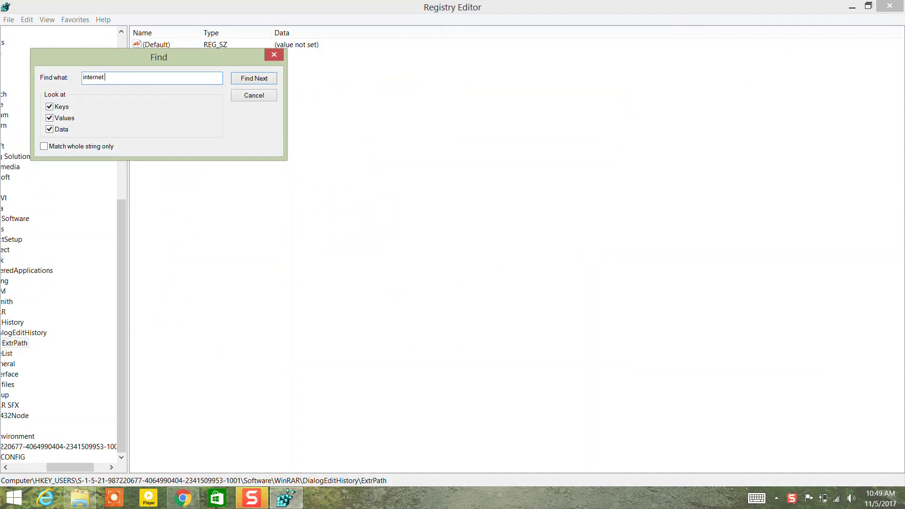
type(" downl")
type("oad man")
type("ager")
key("Return")
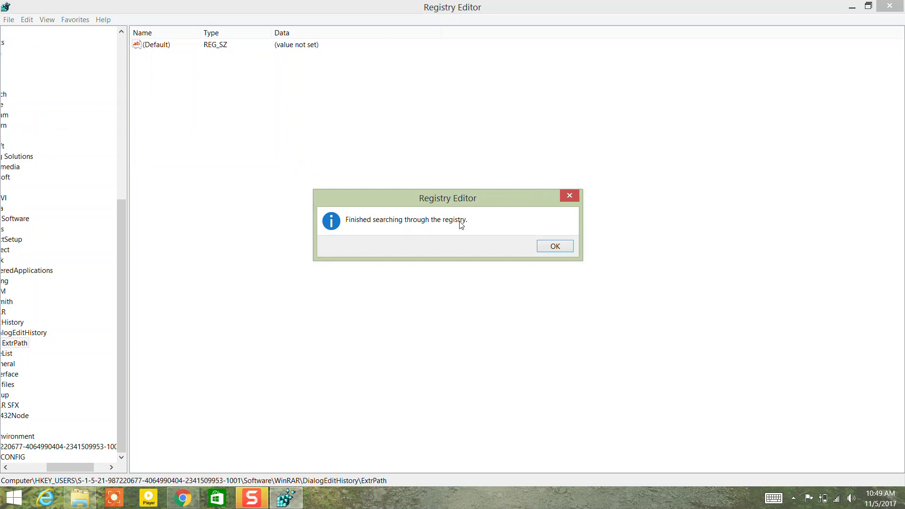
left_click(545, 249)
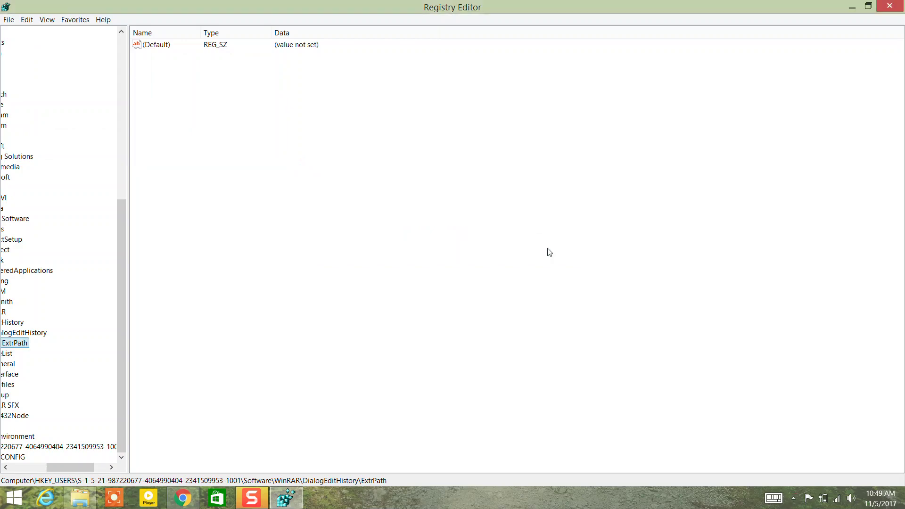